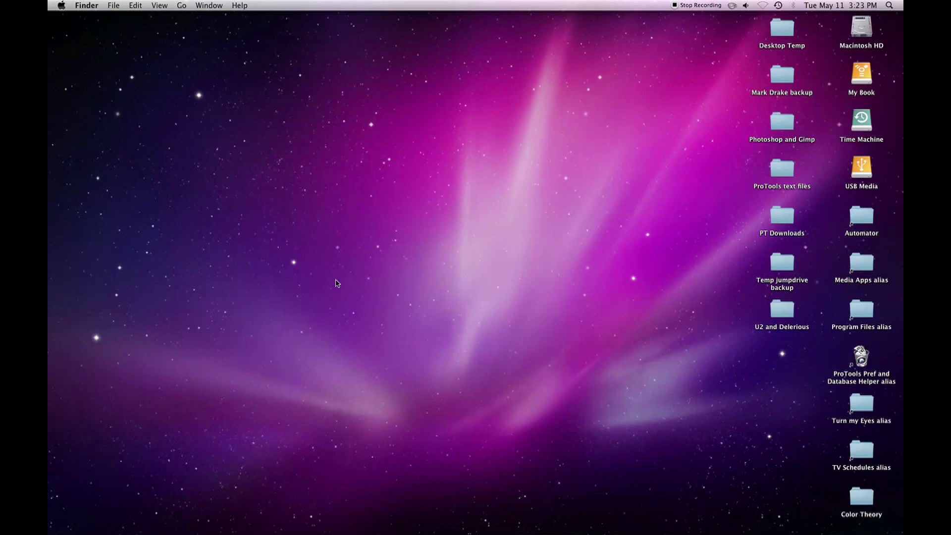
Switch to VirtualBox and start the Ubuntu Linux virtual machine.
key("super+Tab")
key("super+Tab")
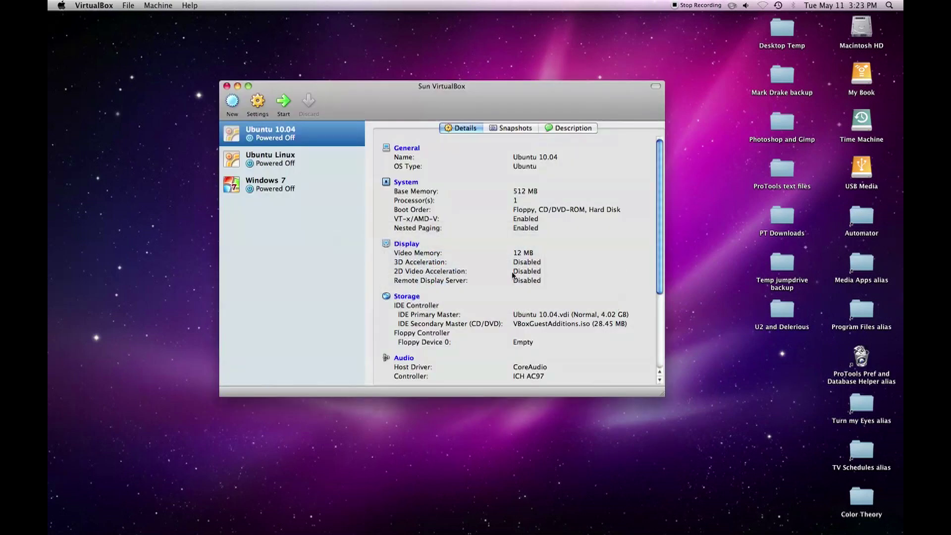
left_click(299, 162)
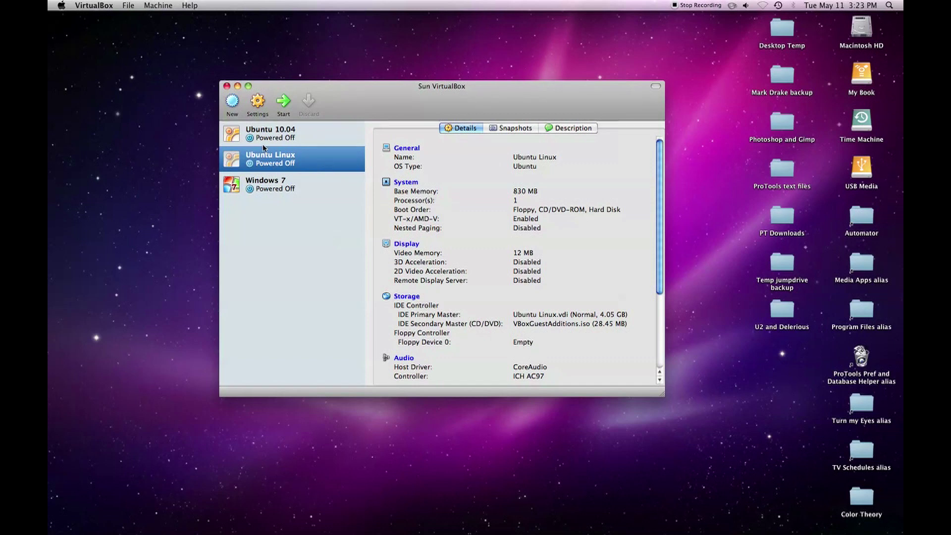
left_click(287, 143)
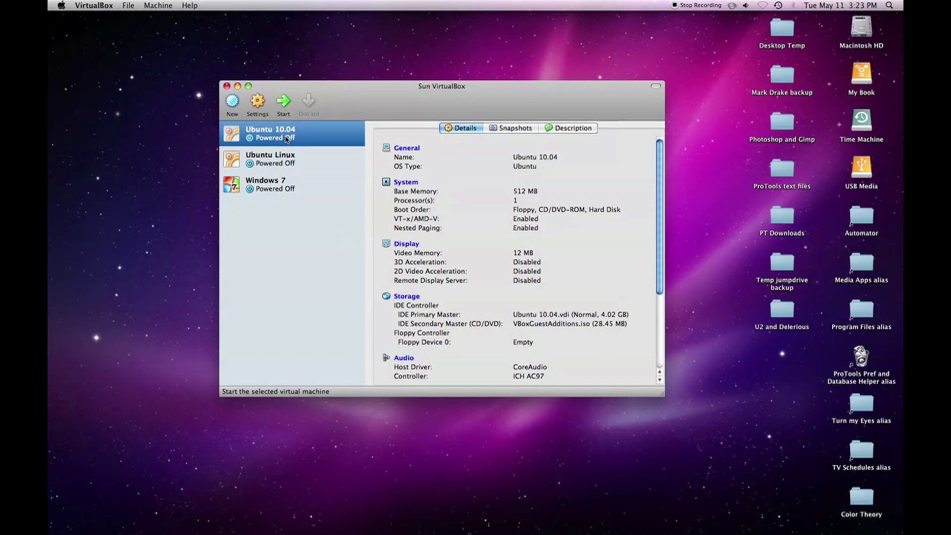
left_click(285, 166)
left_click(285, 106)
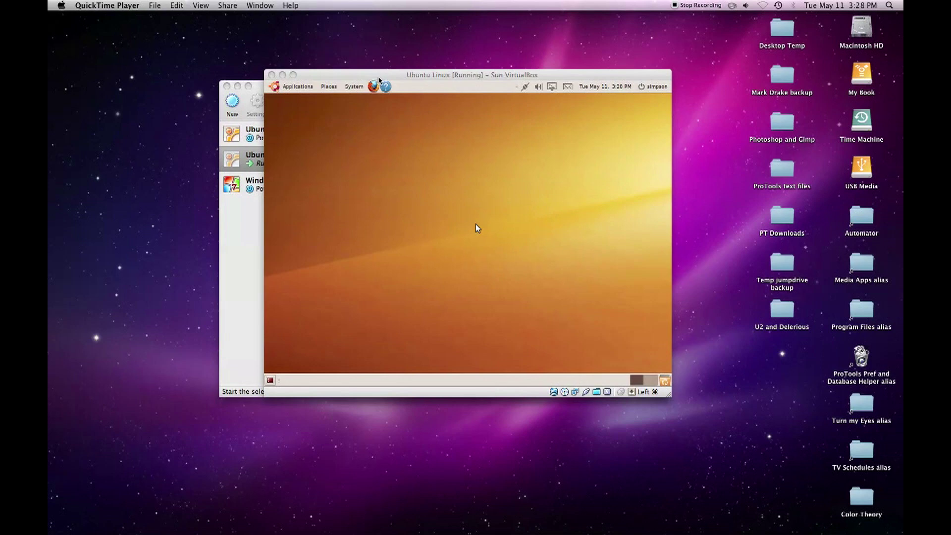
Enlarge the Ubuntu Linux machine's window and check the resolutions offered in the guest's display preferences.
left_click_drag(378, 76, 355, 56)
left_click_drag(647, 375, 787, 499)
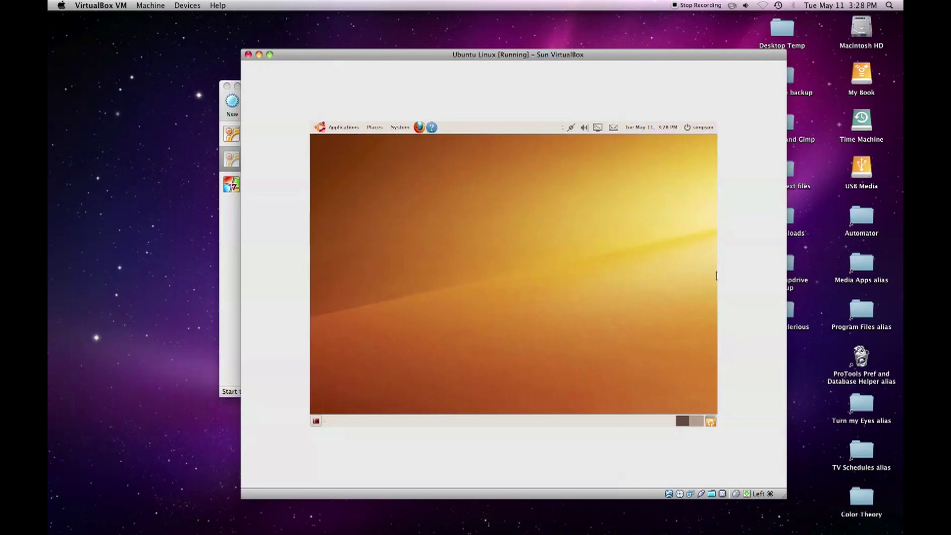
left_click(613, 127)
left_click(615, 172)
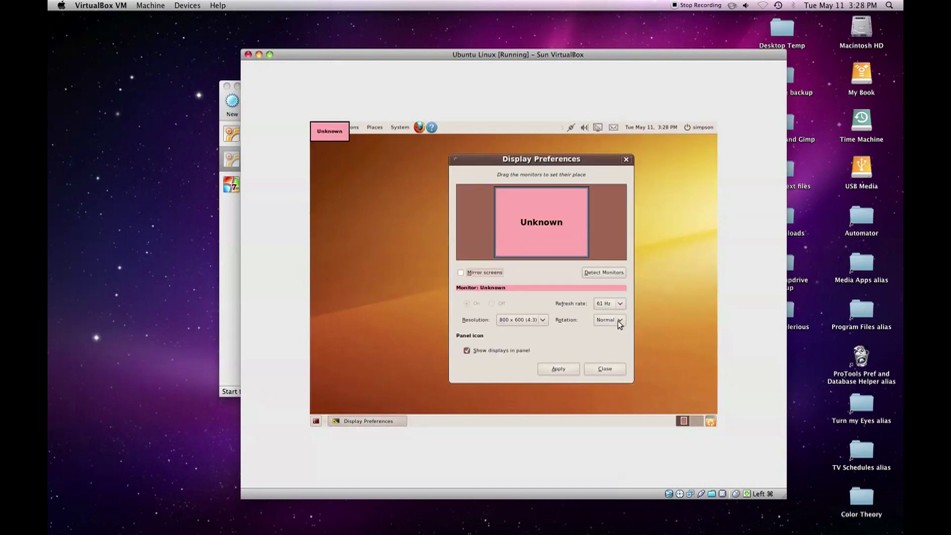
left_click(543, 322)
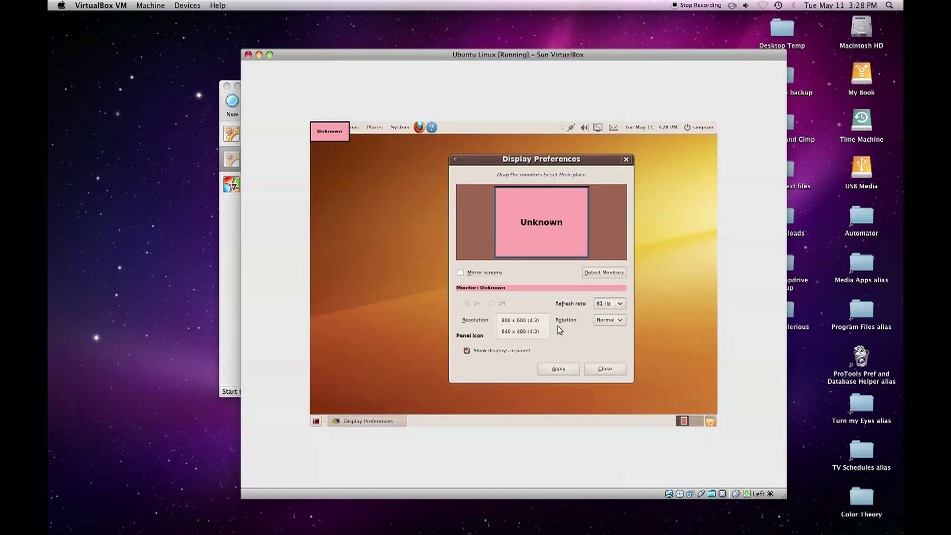
left_click(586, 342)
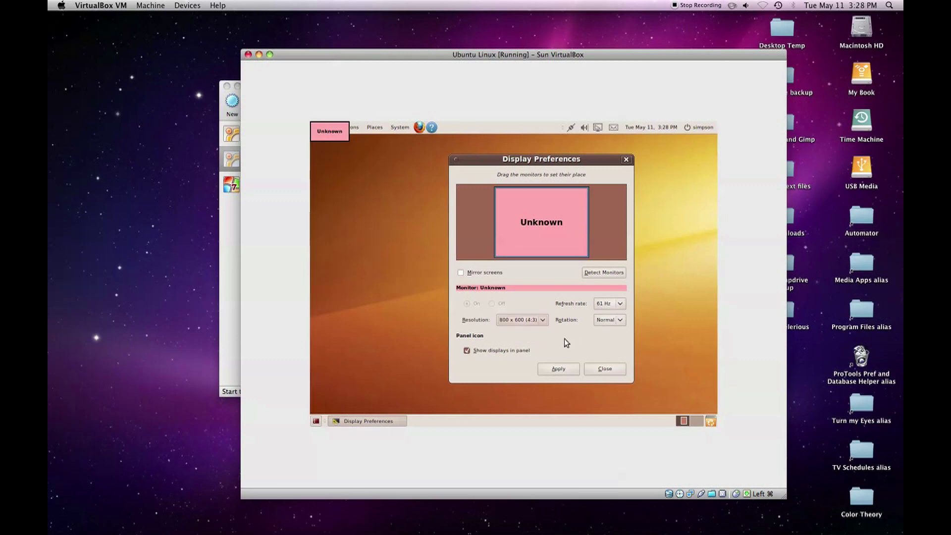
left_click(603, 370)
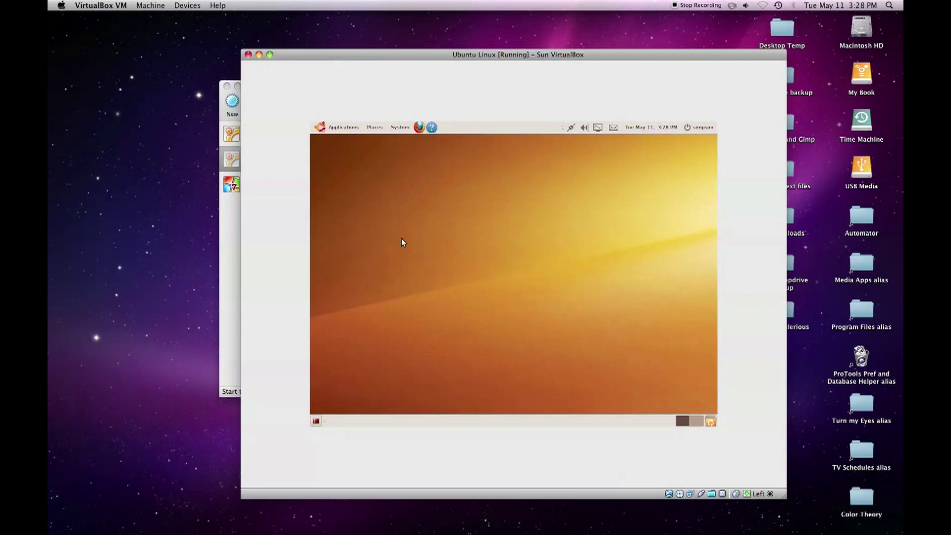
Insert the Guest Additions disc into the virtual machine, accept the inserted-medium prompt and open the VBOXADDITIONS_3. disc.
key("super")
left_click(424, 246)
left_click(186, 5)
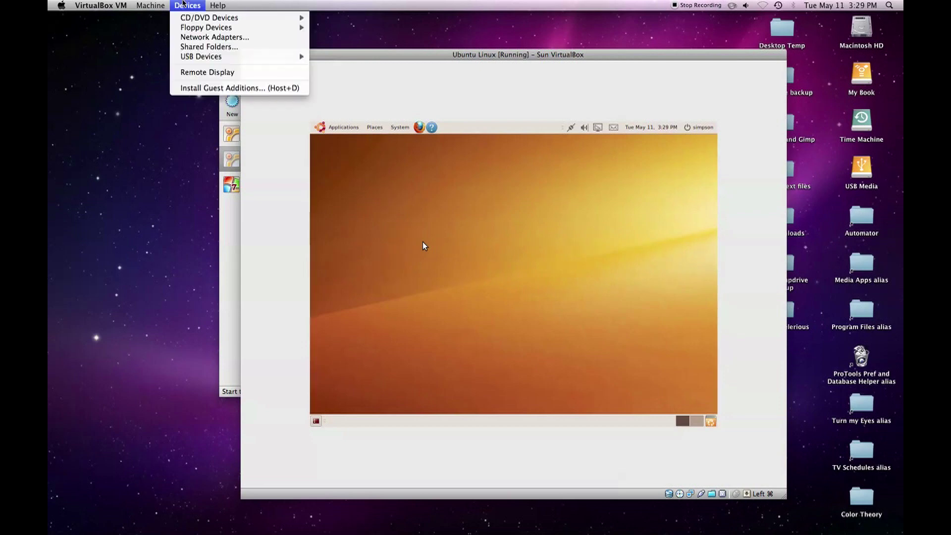
left_click(211, 88)
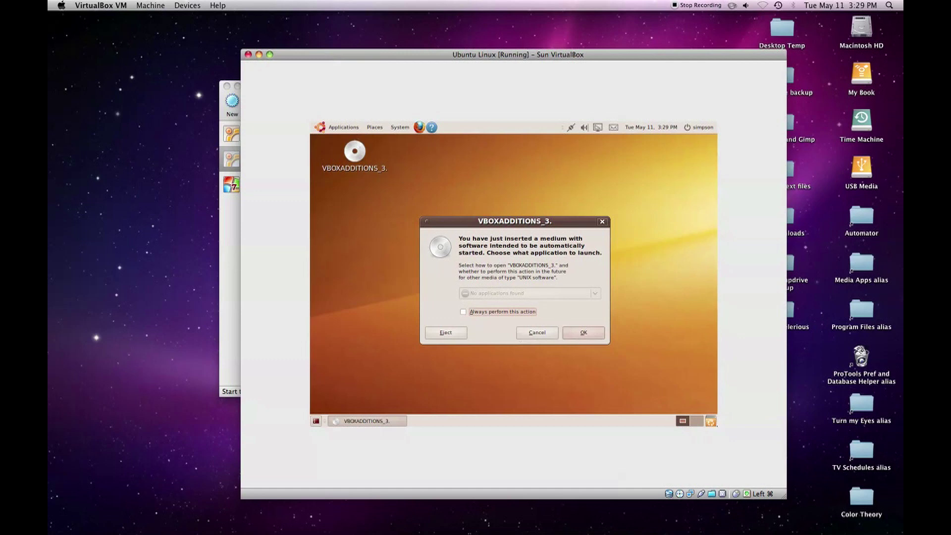
left_click(588, 333)
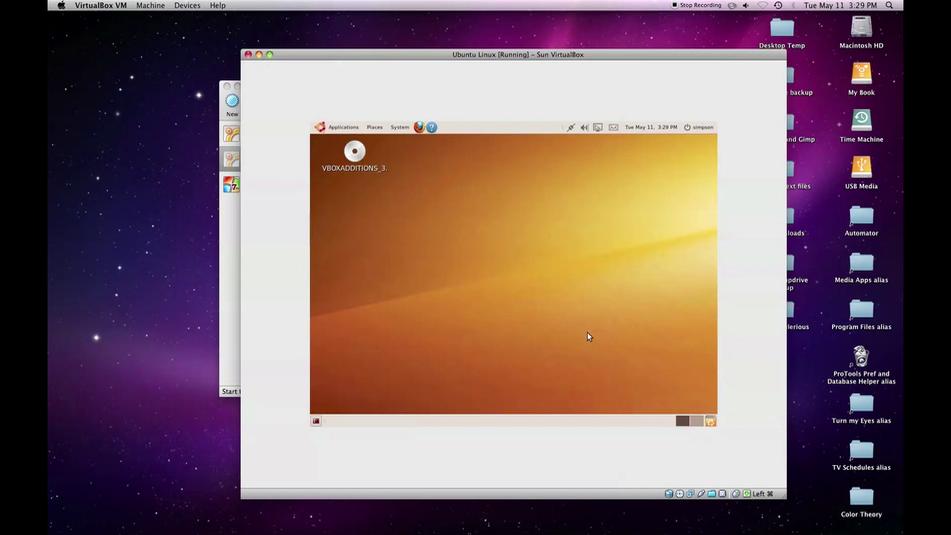
double_click(358, 156)
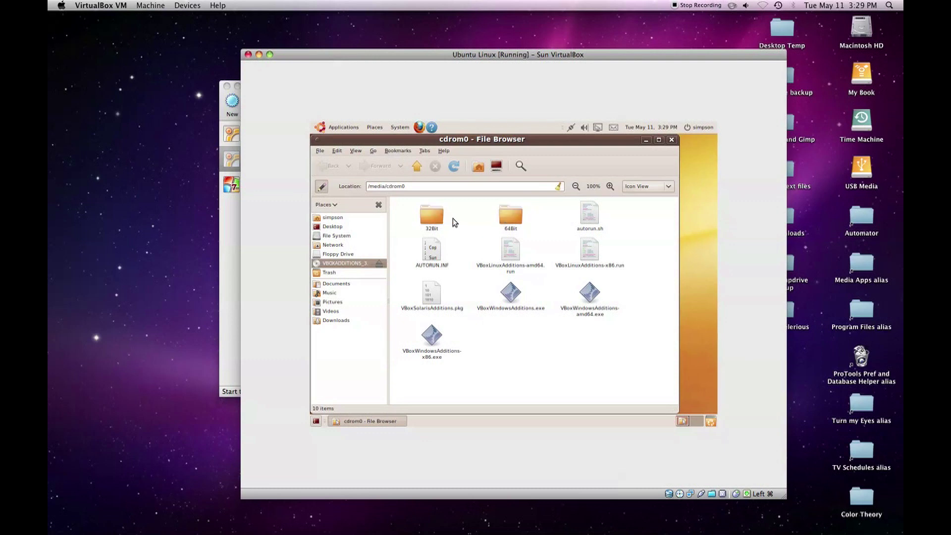
Look inside the disc's 32Bit and 64Bit folders and return to the disc's root folder.
double_click(435, 218)
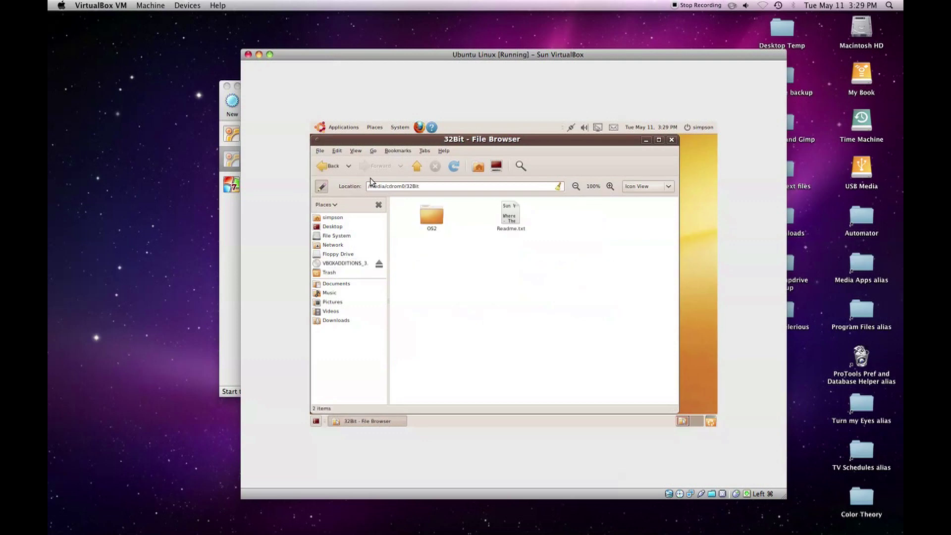
left_click(327, 166)
double_click(513, 218)
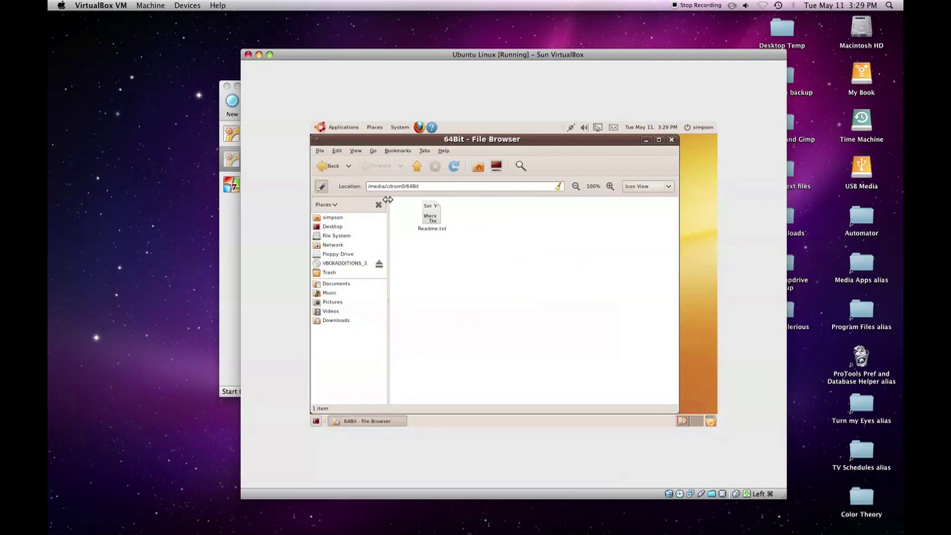
left_click(327, 166)
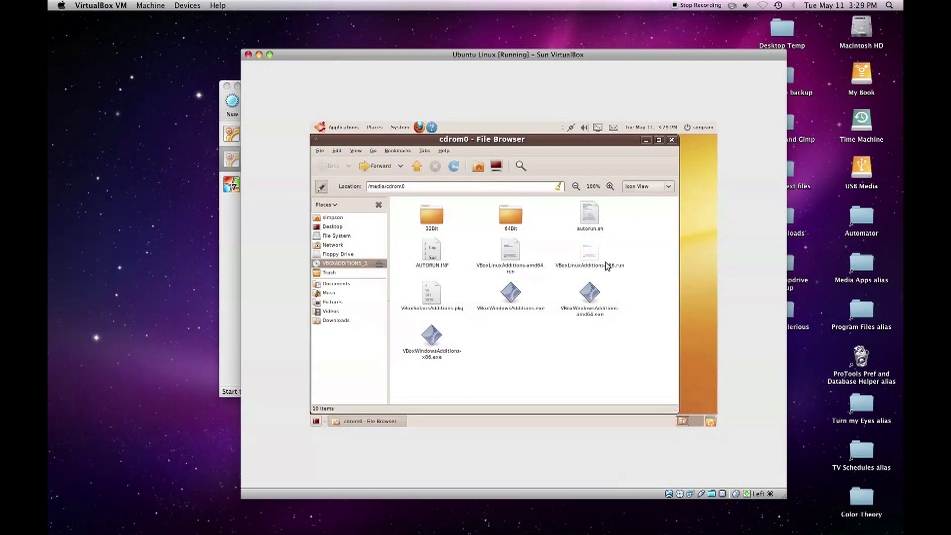
Run autorun.sh in a terminal, answer yes to continue the Guest Additions installation, and close the installer and file browser.
double_click(595, 216)
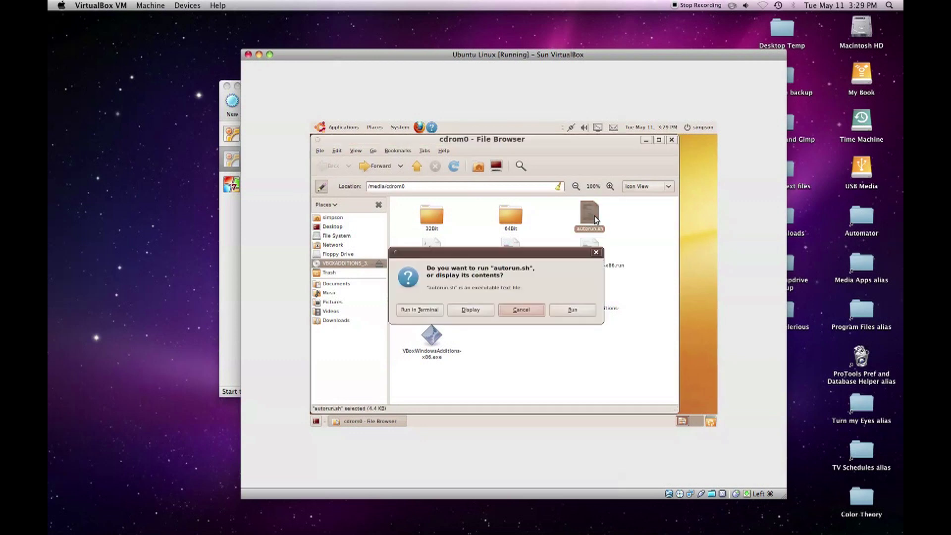
left_click(421, 310)
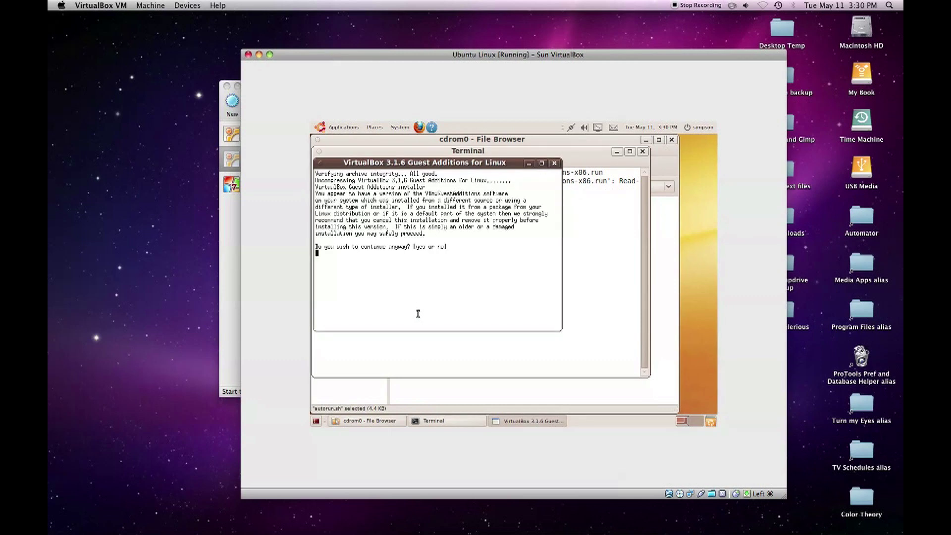
type("yes")
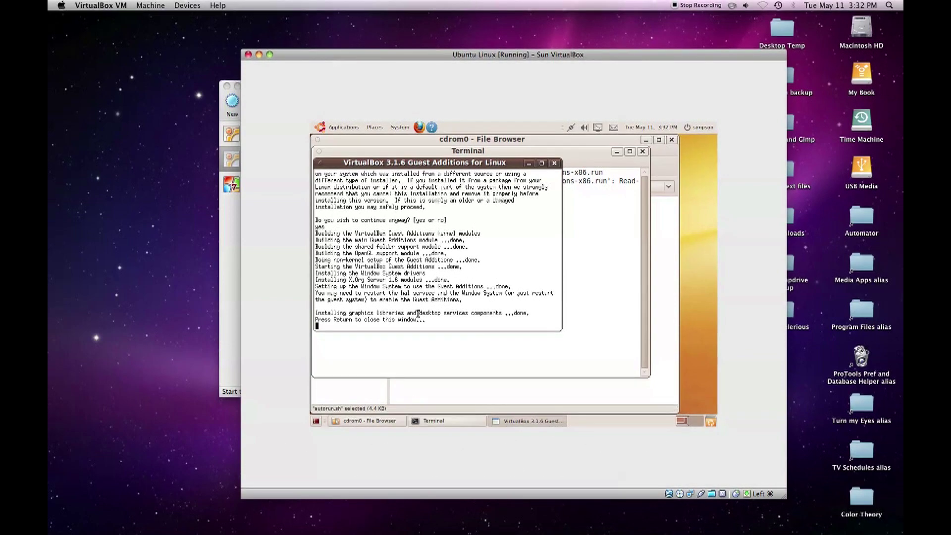
key("Return")
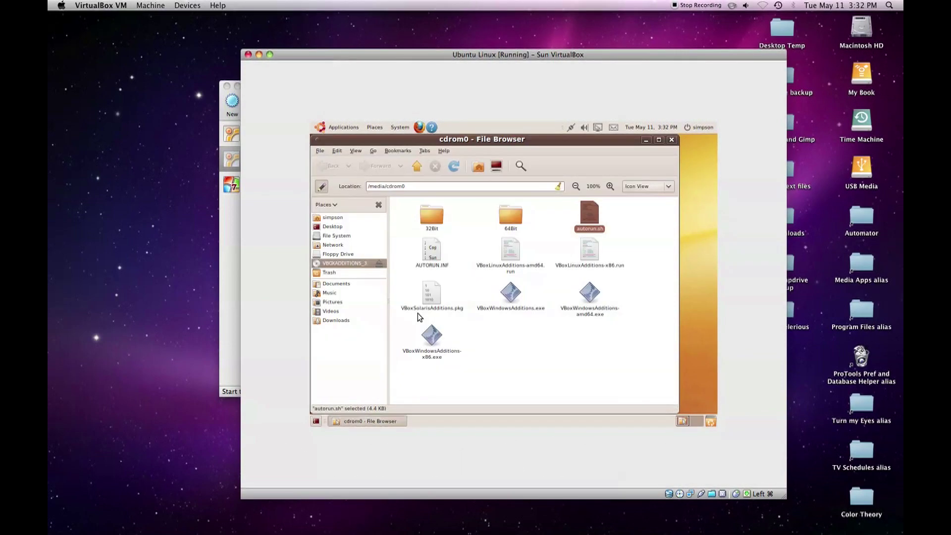
left_click(677, 140)
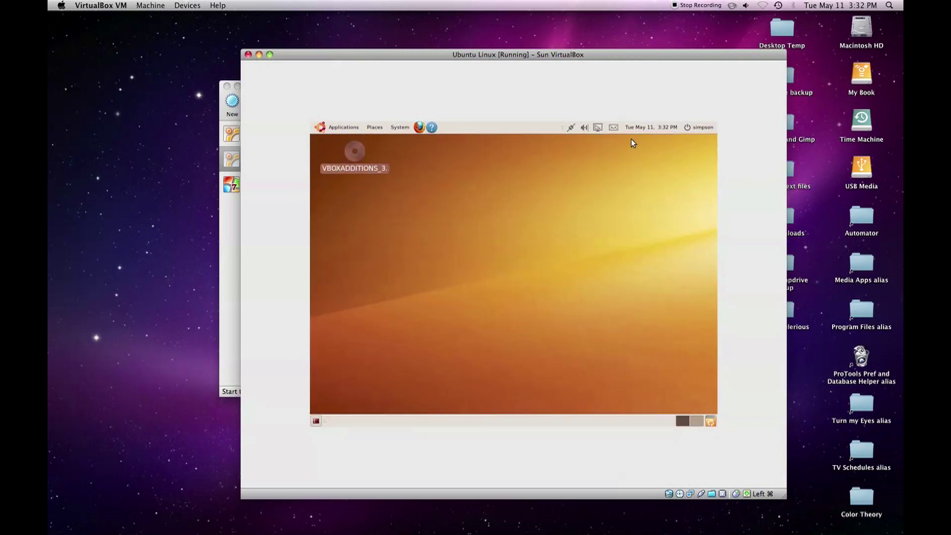
Check the resolutions listed in the guest's display preferences right after the Guest Additions installation.
left_click(598, 126)
left_click(613, 169)
left_click(543, 323)
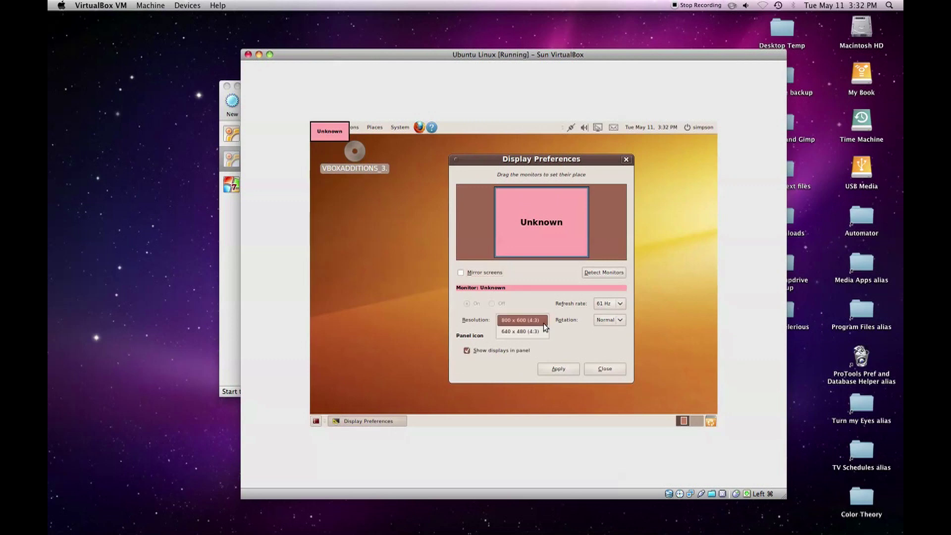
left_click(614, 366)
left_click(615, 368)
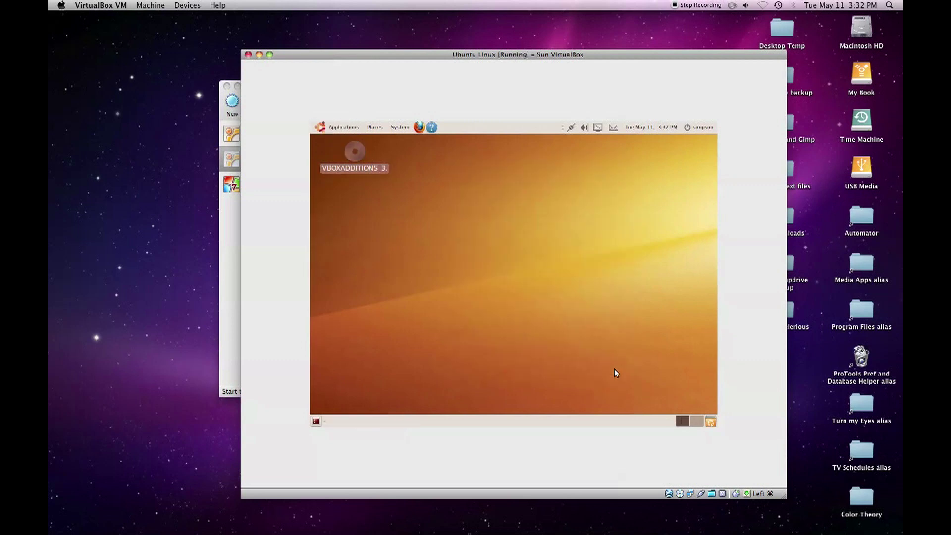
Restart the Ubuntu guest and check the resolution options in its display preferences.
left_click(713, 126)
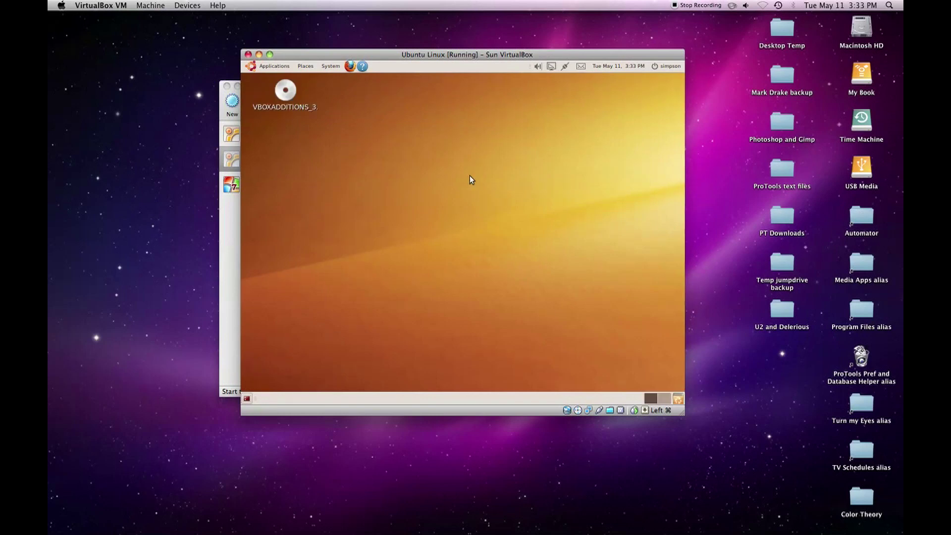
left_click(551, 66)
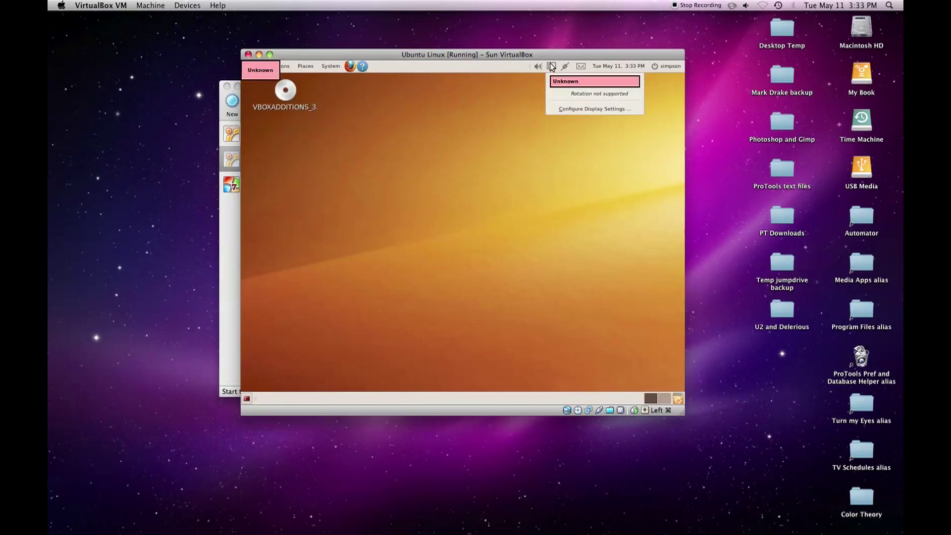
left_click(569, 106)
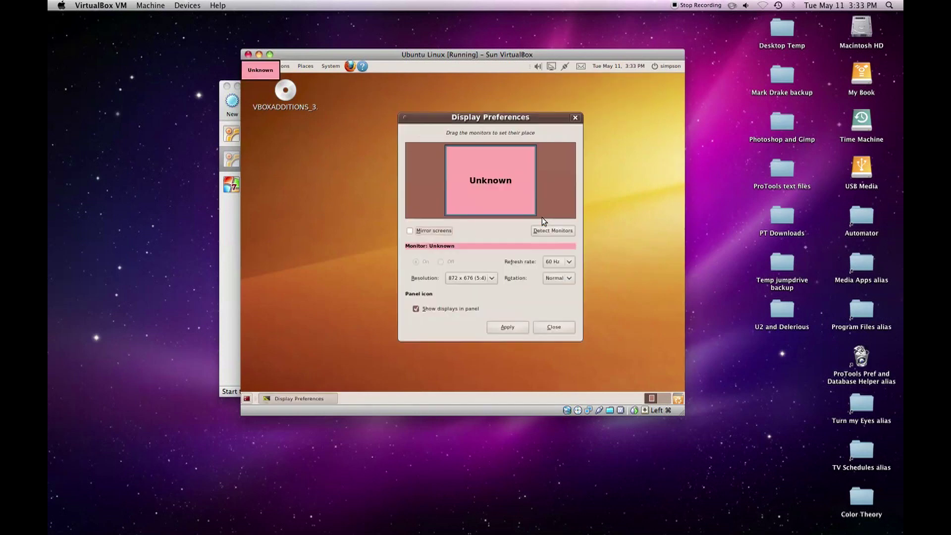
left_click(493, 281)
left_click(510, 287)
left_click(554, 327)
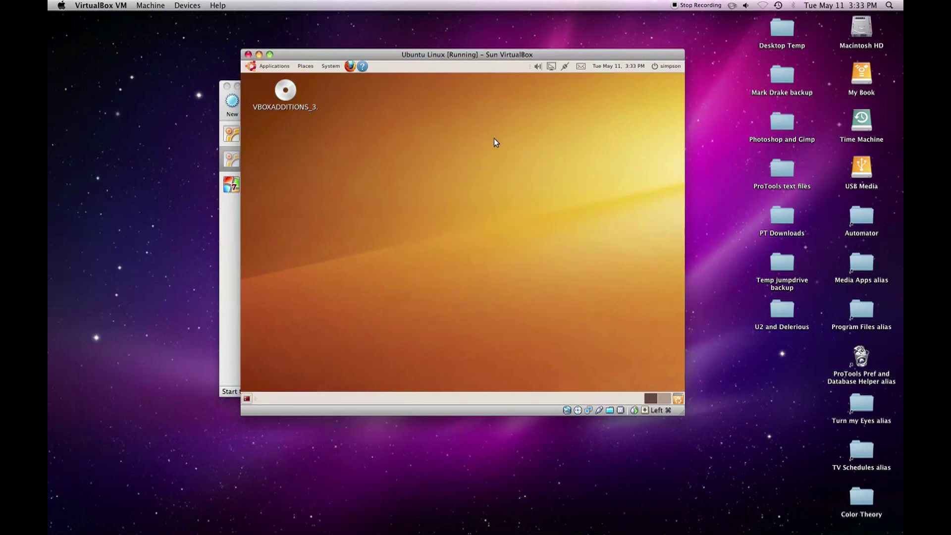
Reposition and enlarge the virtual machine window, and maximize it to fill the host screen.
left_click_drag(466, 57, 380, 39)
left_click_drag(593, 397, 835, 532)
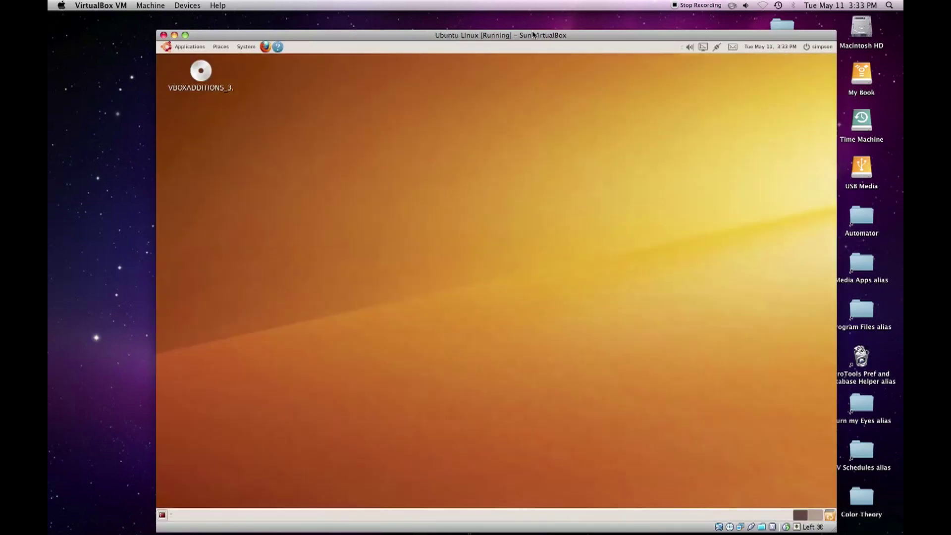
left_click_drag(533, 35, 497, 17)
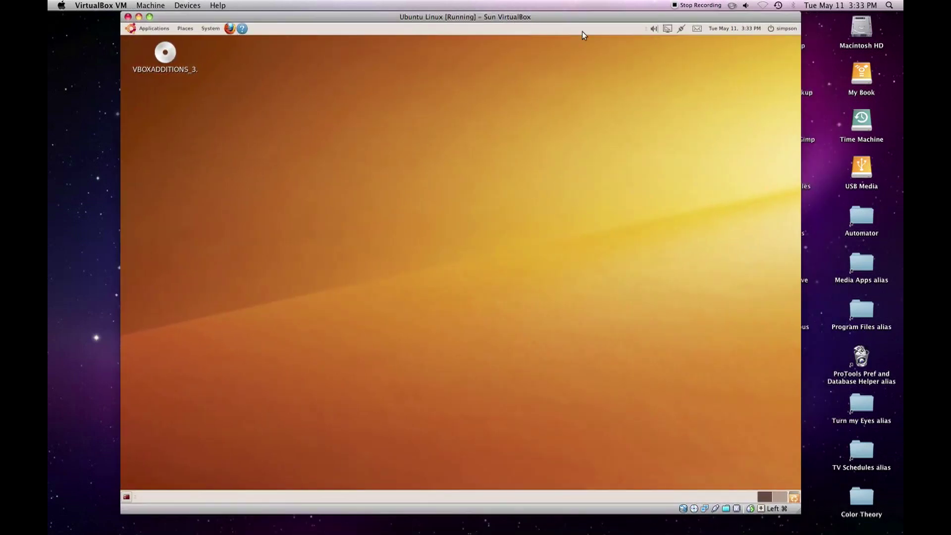
left_click(150, 17)
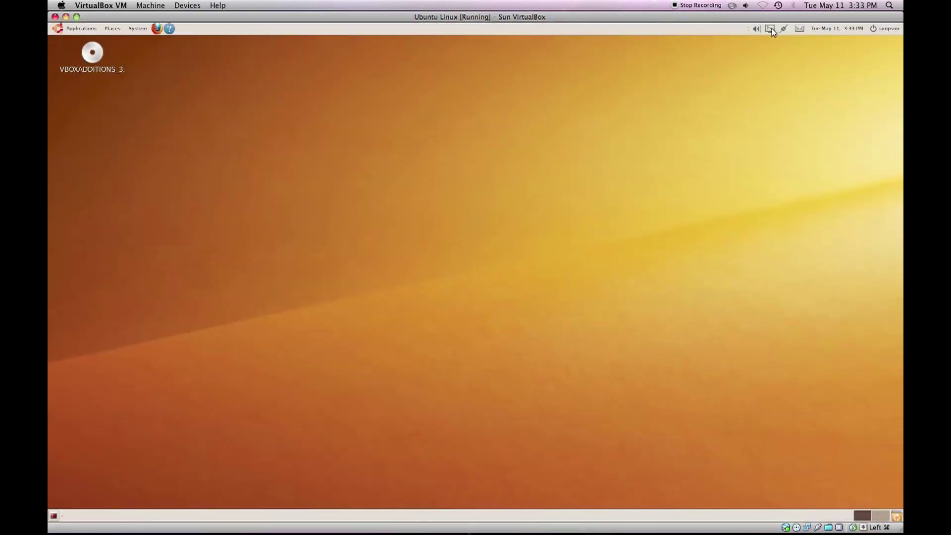
Check the guest's resolution in its display preferences with the window maximized.
left_click(771, 28)
left_click(794, 73)
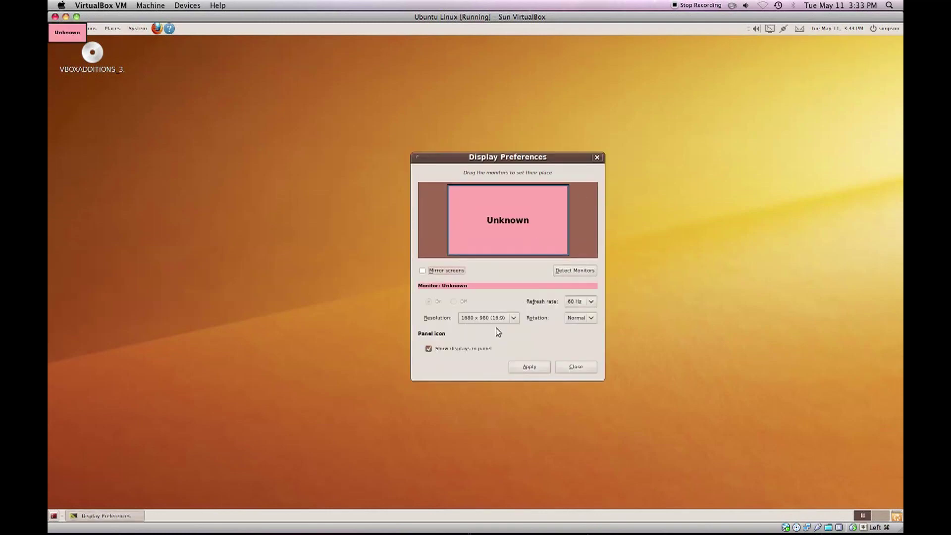
left_click(577, 367)
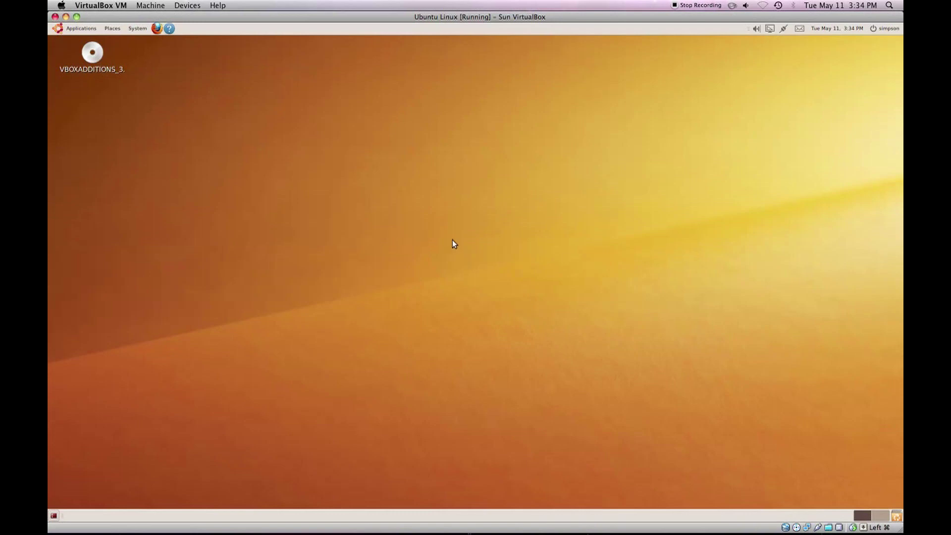
Restore the virtual machine window from its maximized size and make it slightly smaller.
left_click(77, 20)
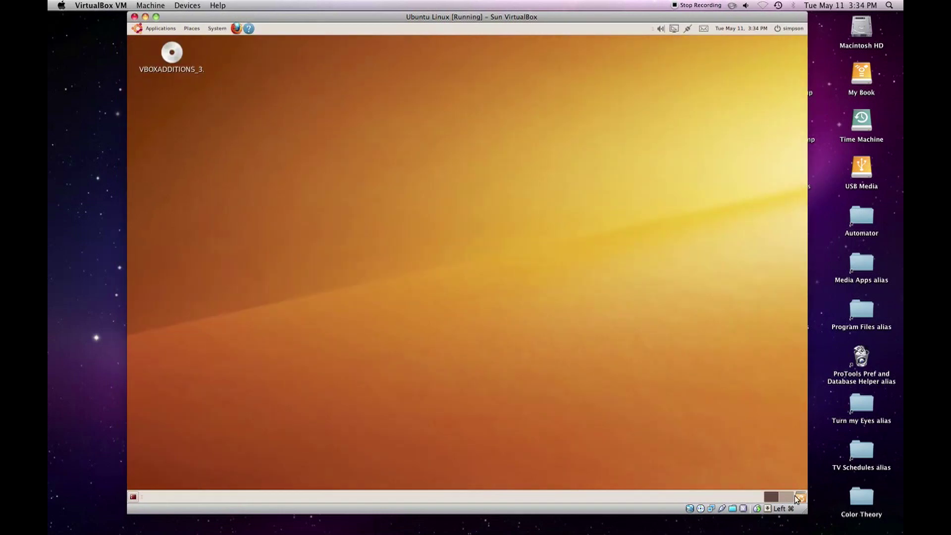
left_click_drag(804, 510, 766, 466)
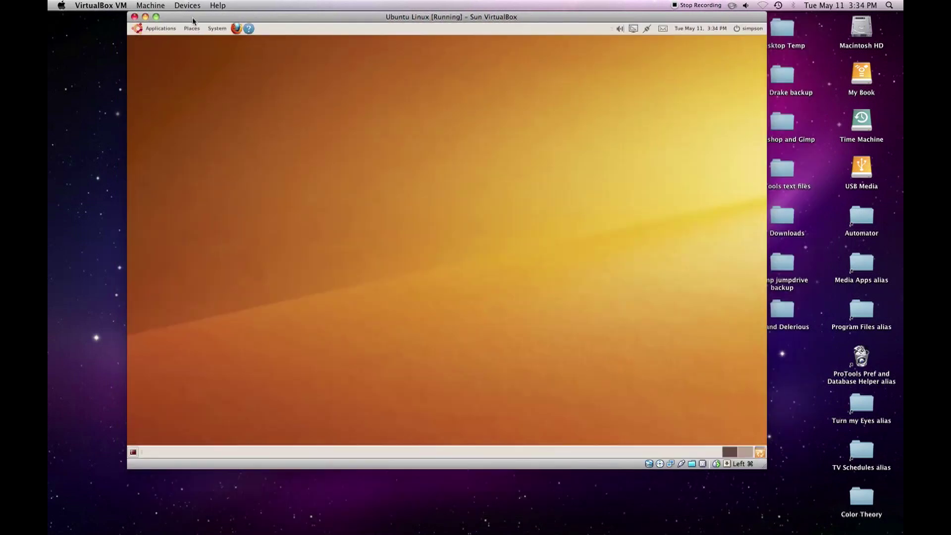
Switch the Ubuntu virtual machine to Seamless mode and minimize the VirtualBox manager window.
left_click(187, 6)
mouse_move(160, 4)
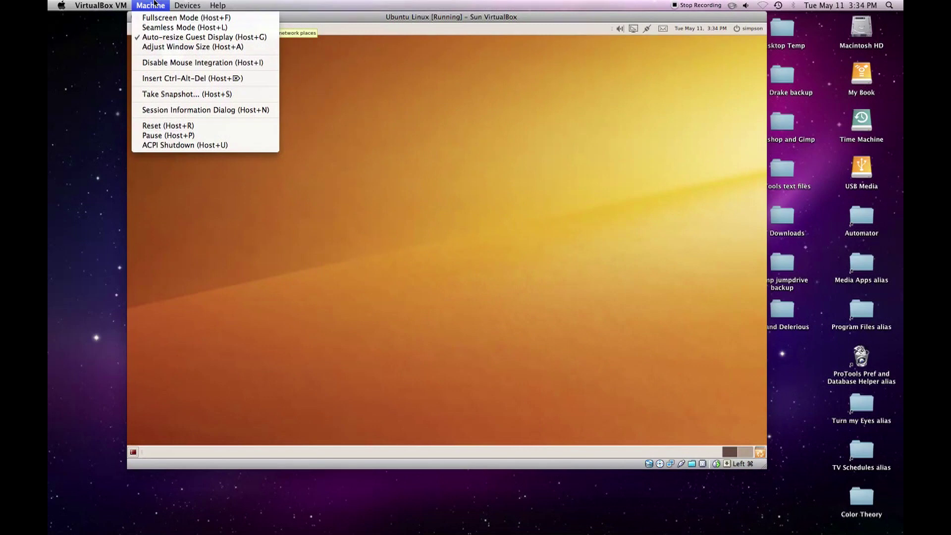
left_click(160, 28)
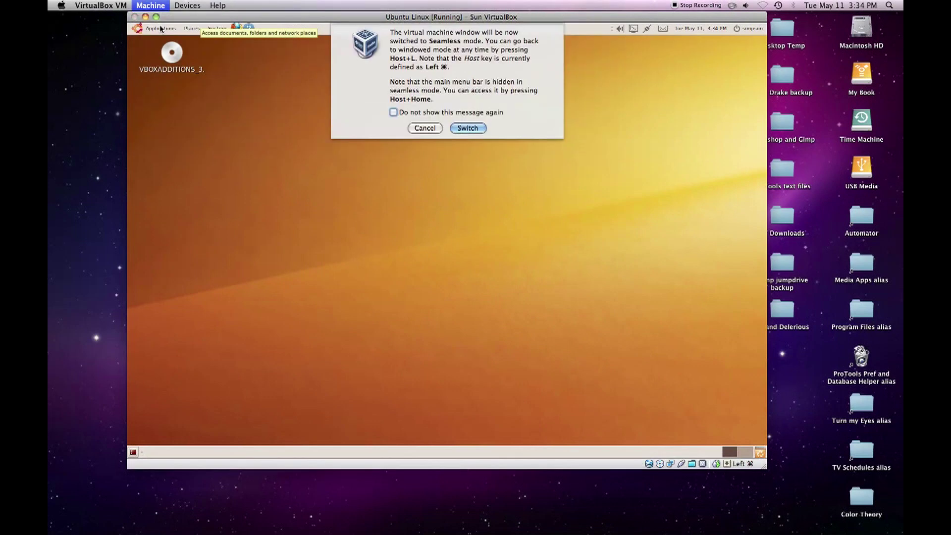
left_click(466, 127)
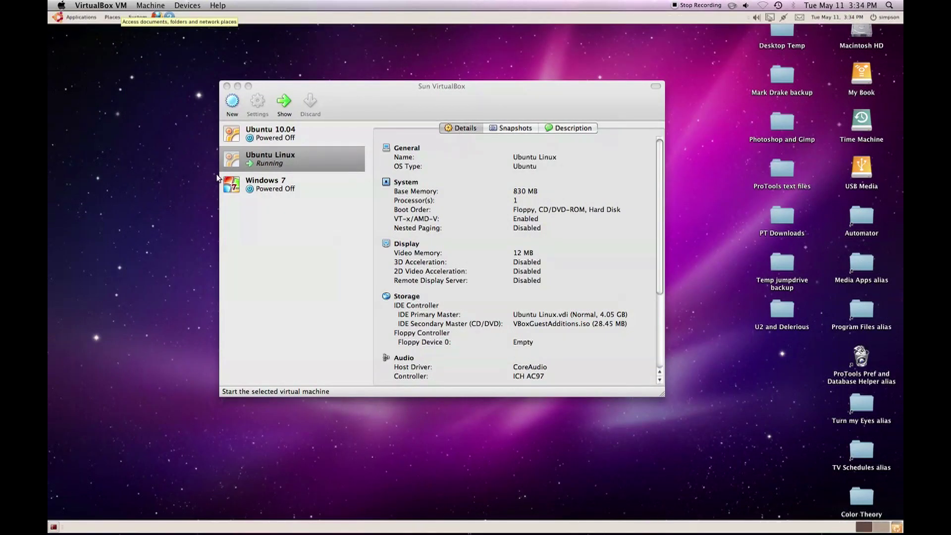
left_click(238, 86)
left_click(112, 17)
left_click(134, 18)
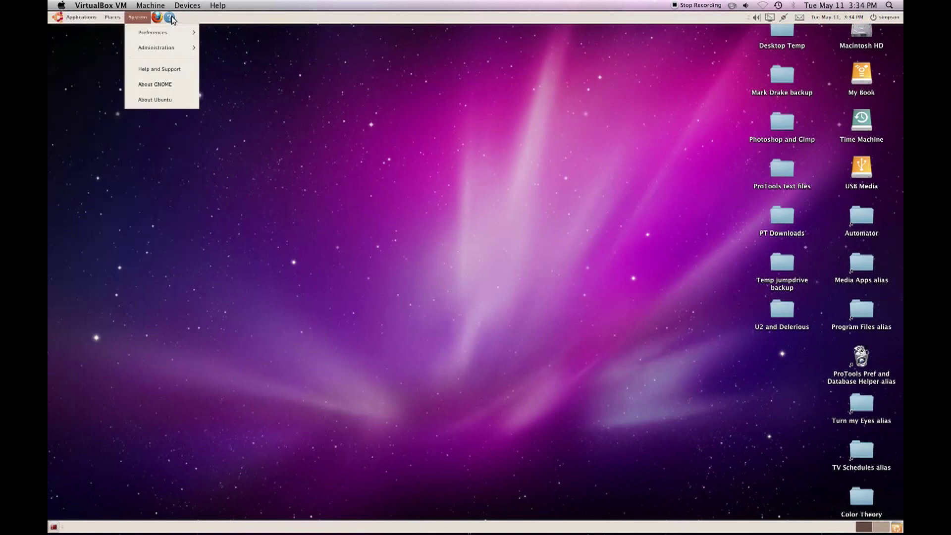
left_click(133, 18)
left_click(242, 392)
left_click(54, 529)
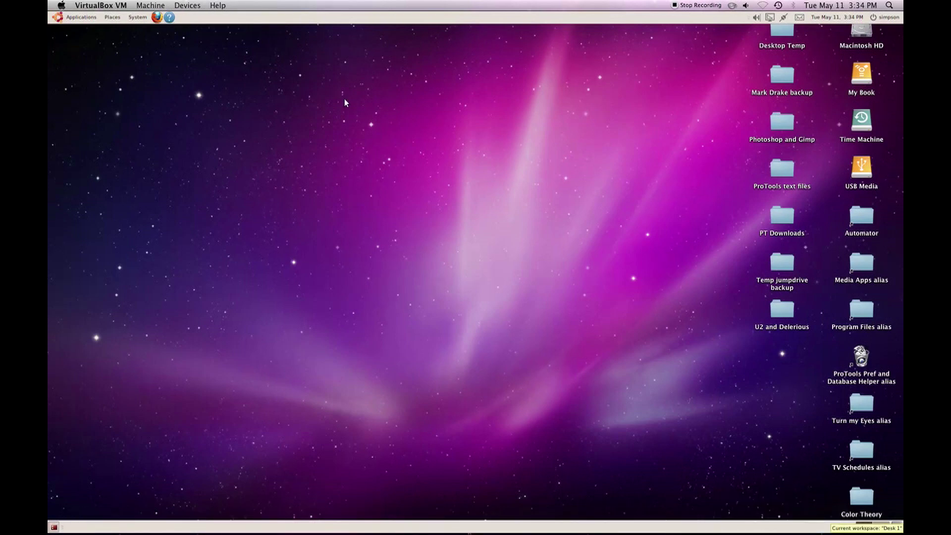
Launch the Klondike solitaire game in the Ubuntu guest and move its window slightly down and across the Mac desktop.
left_click(79, 17)
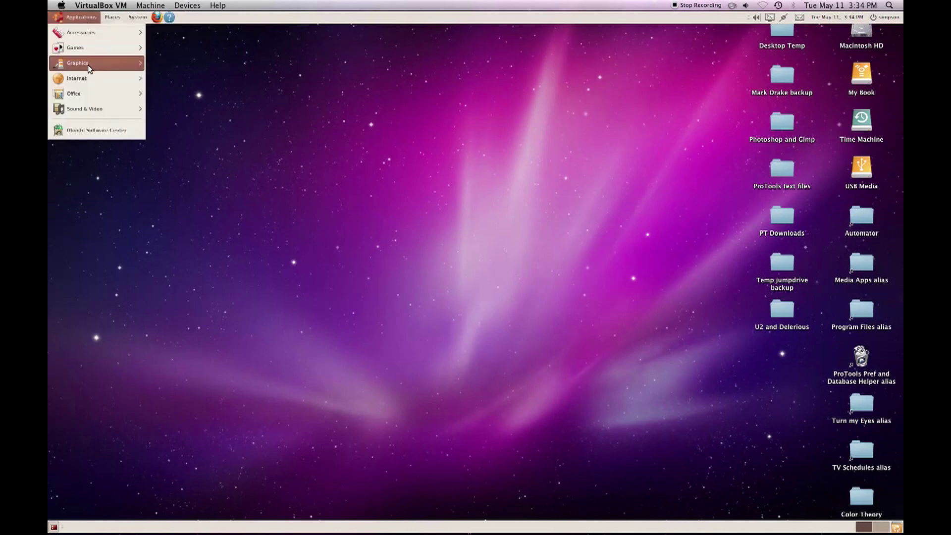
mouse_move(134, 48)
left_click(186, 68)
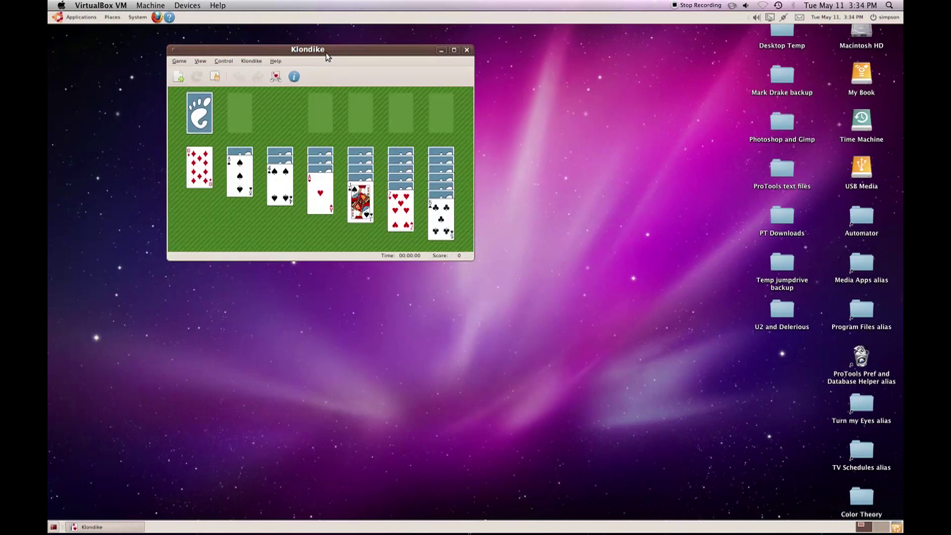
left_click_drag(326, 53, 355, 85)
Deal one card from the Klondike stock and move the ace of hearts to the first foundation.
left_click(238, 151)
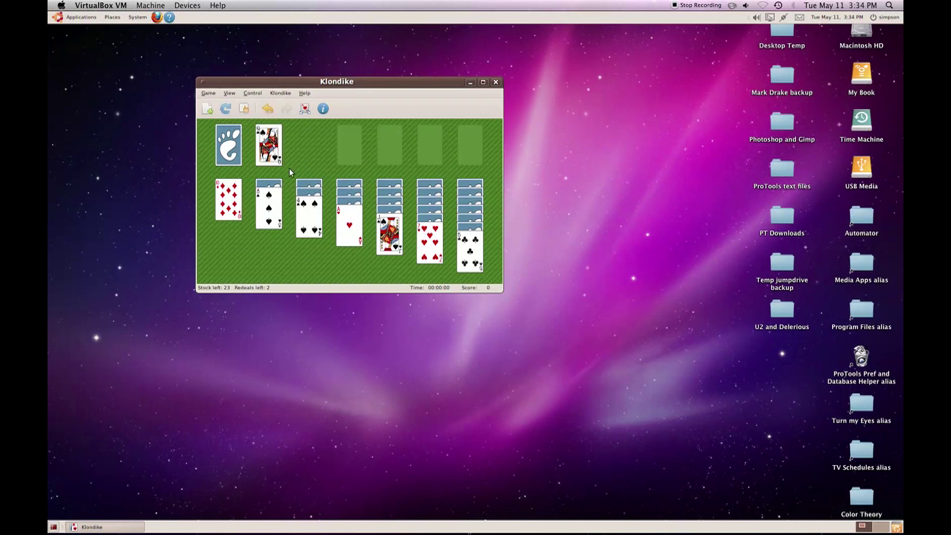
double_click(352, 212)
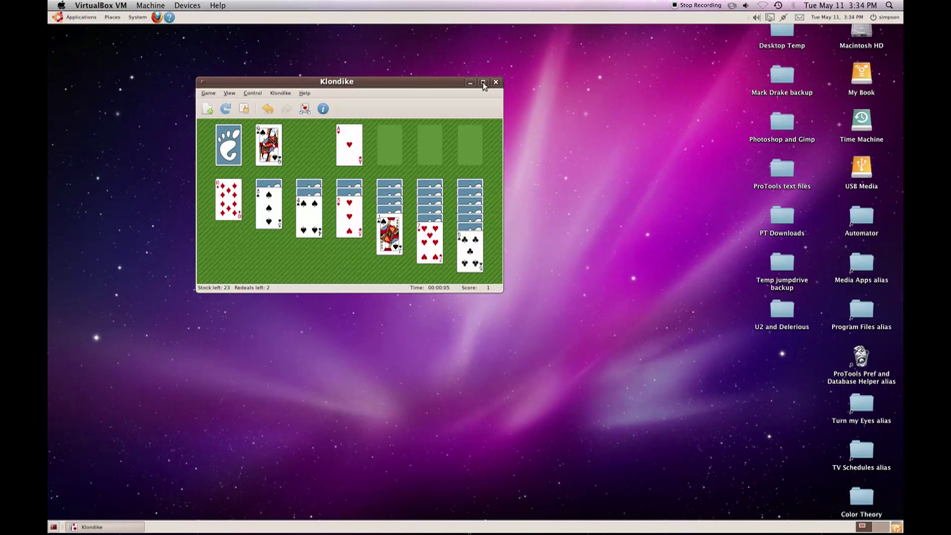
left_click(188, 6)
left_click(188, 6)
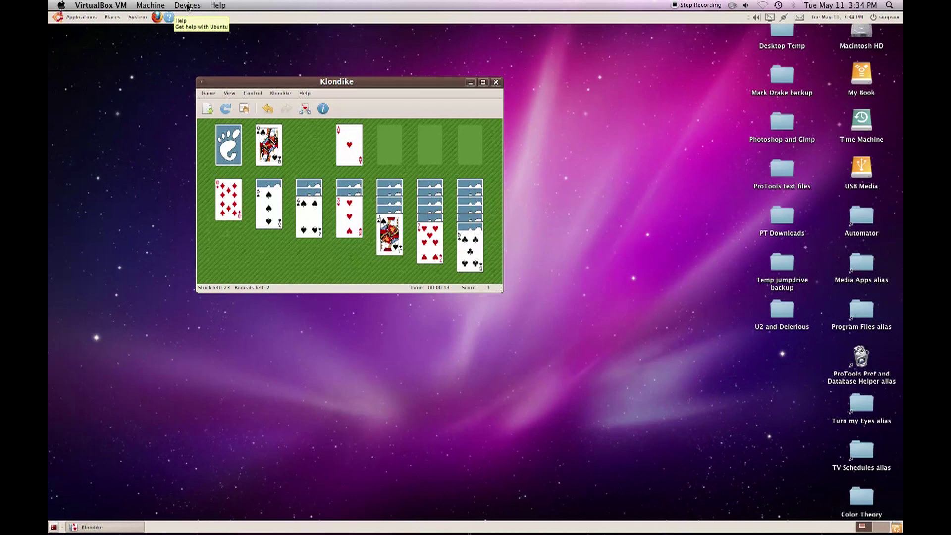
left_click(188, 6)
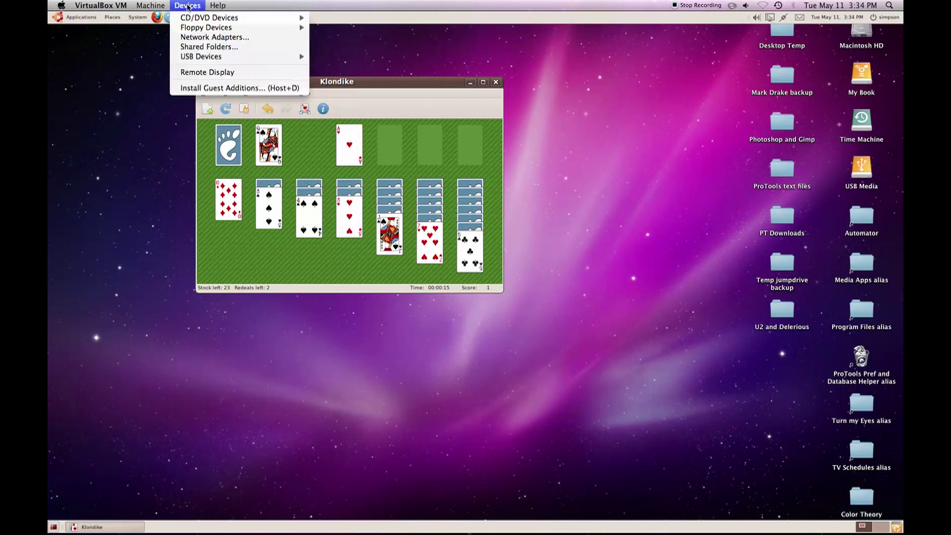
left_click(188, 6)
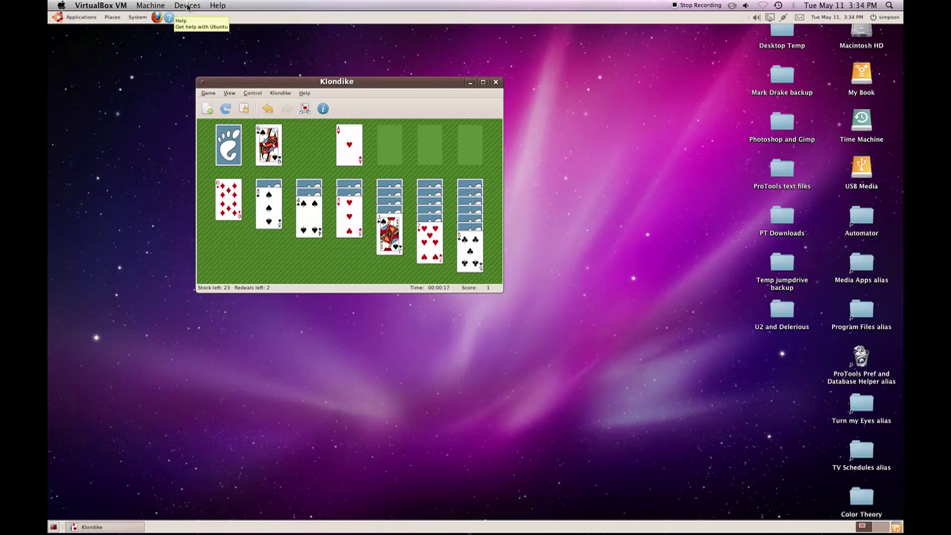